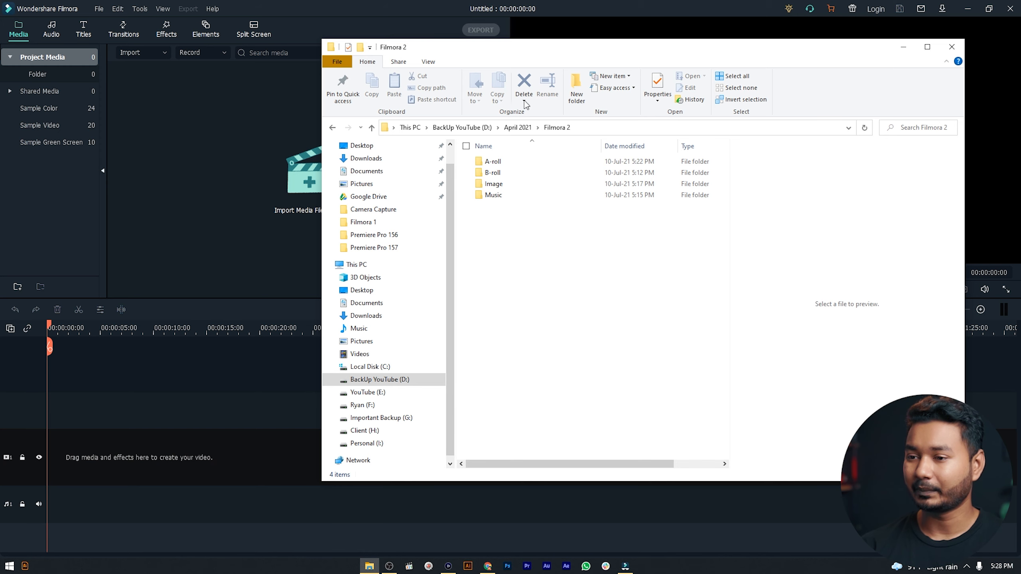
- Examine the contents of the A-roll, B-roll, Image and Music folders inside the Filmora 2 project folder
double_click(493, 163)
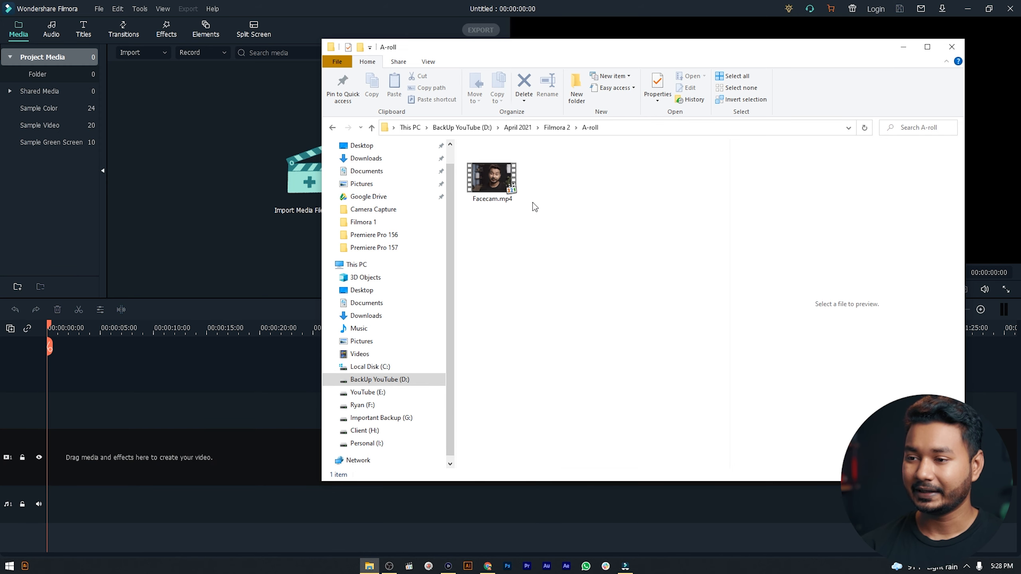
click(513, 188)
key(BackSpace)
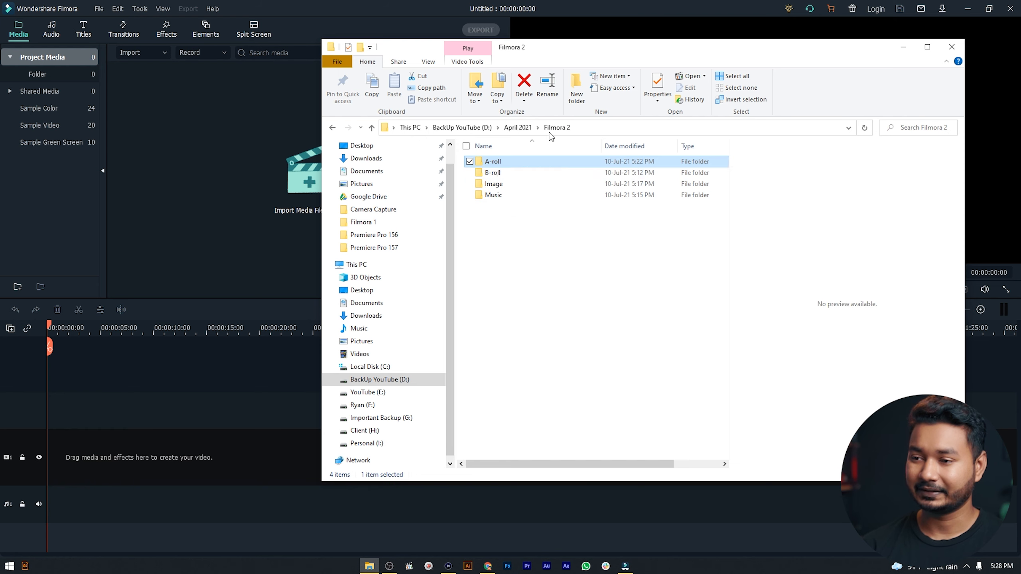
double_click(492, 174)
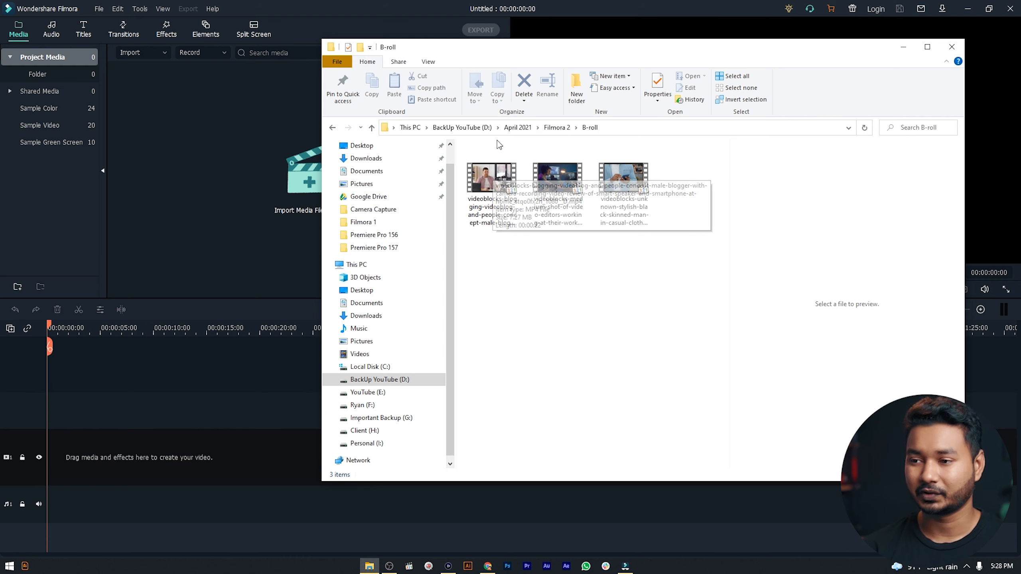
click(556, 127)
double_click(521, 185)
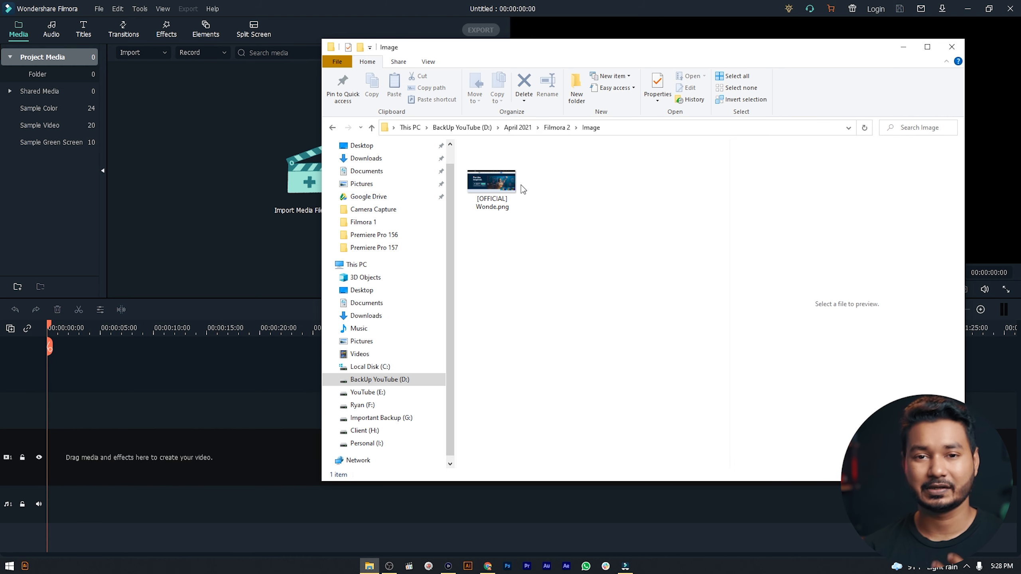
click(555, 128)
double_click(513, 198)
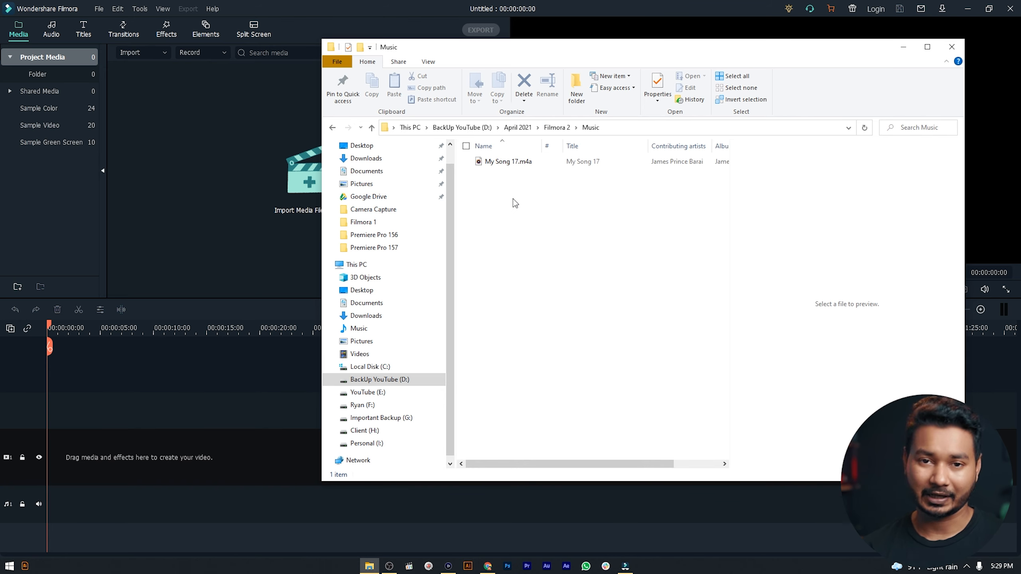
click(555, 128)
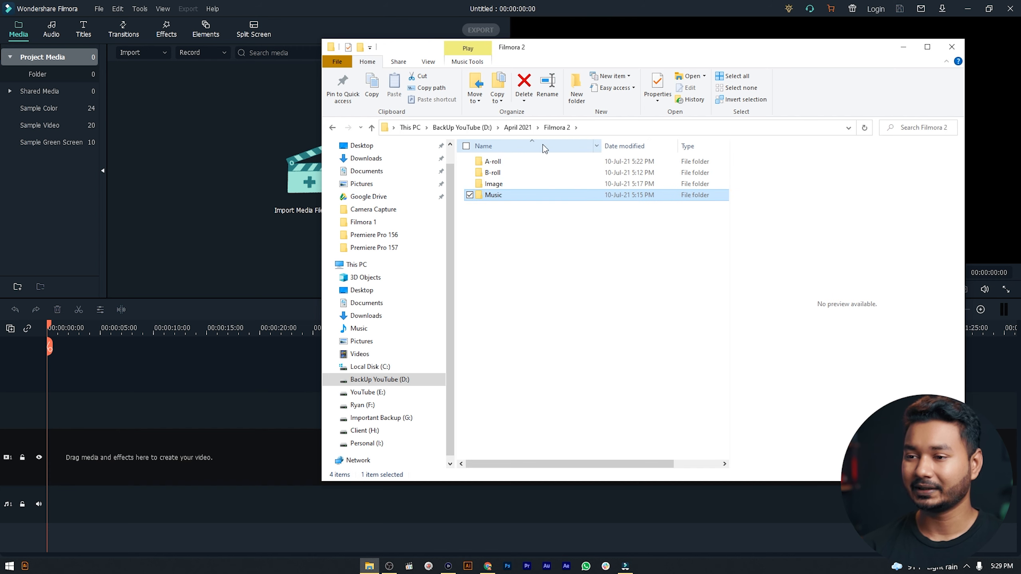
click(505, 167)
- Switch to Wondershare Filmora, start a media import into the project's Folder, and browse to April 2021 > Filmora 2 on drive D
click(184, 106)
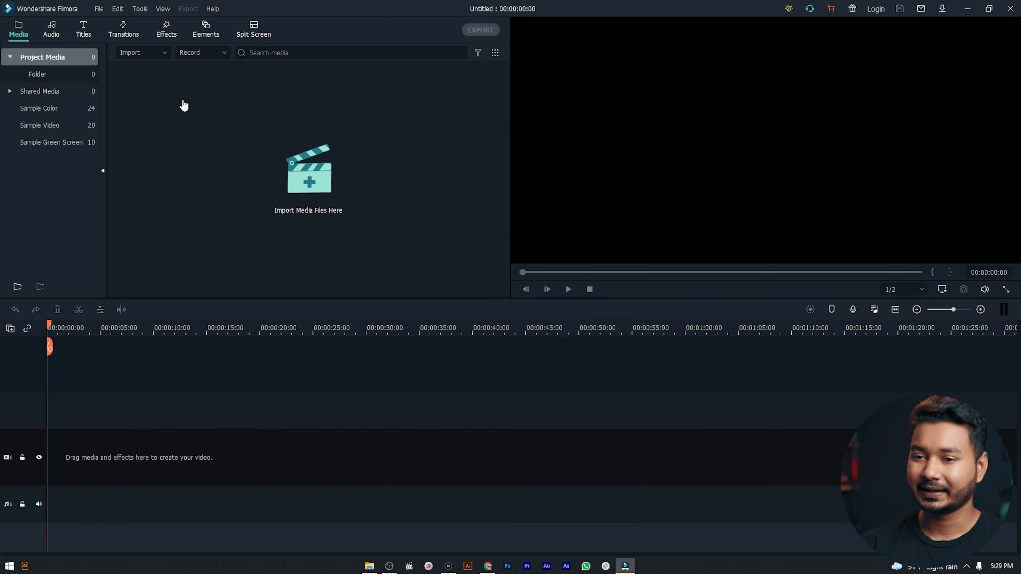
click(43, 71)
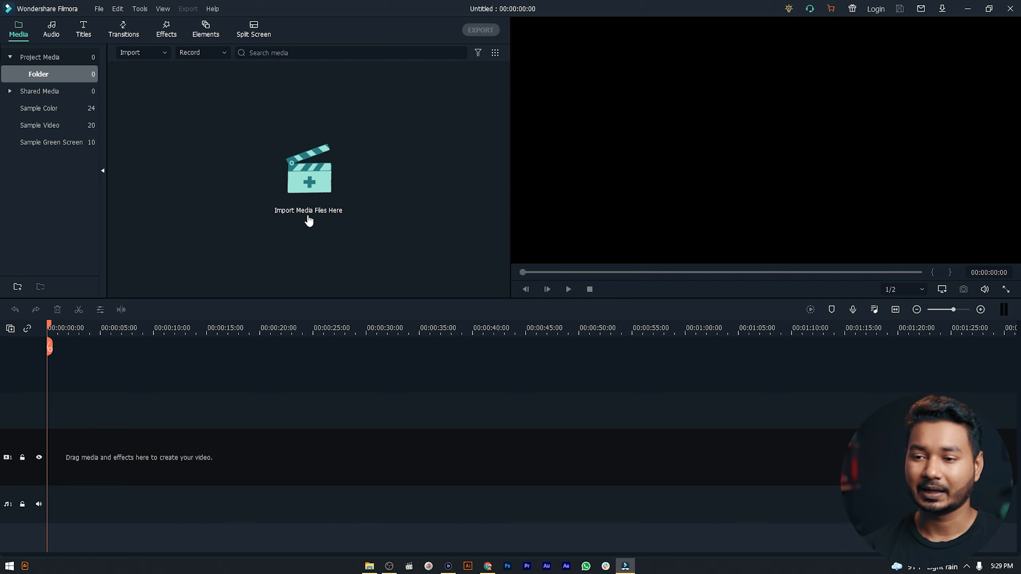
double_click(239, 174)
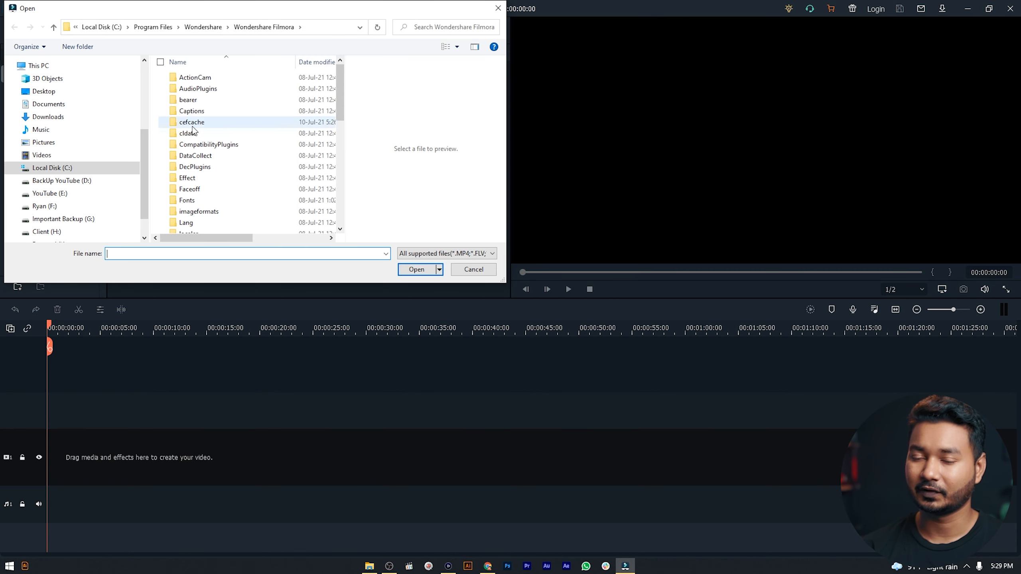
scroll(95, 137, down, 1)
scroll(96, 154, up, 3)
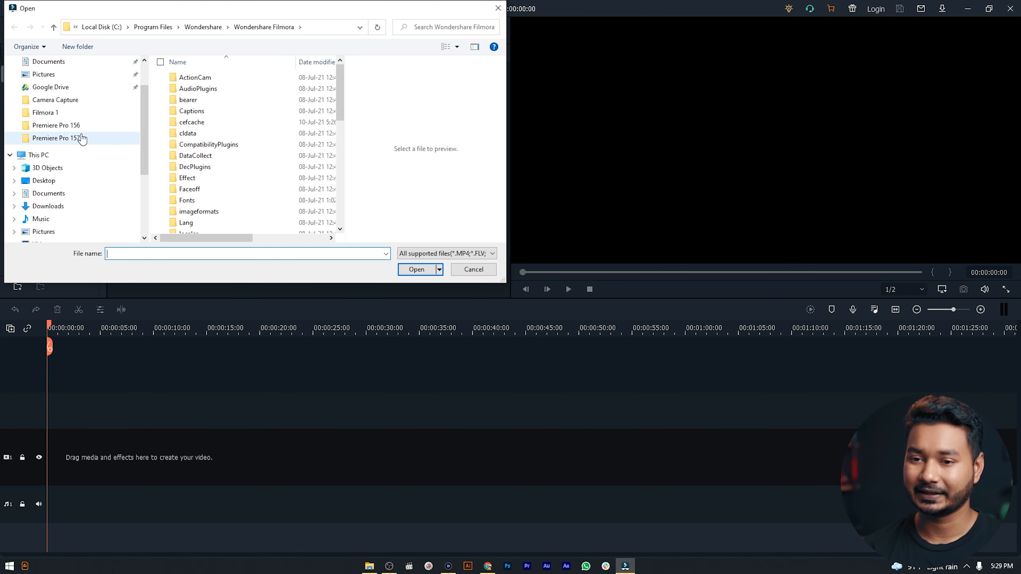
click(52, 113)
click(207, 28)
scroll(242, 116, down, 6)
scroll(241, 160, up, 6)
scroll(225, 202, down, 1)
click(218, 205)
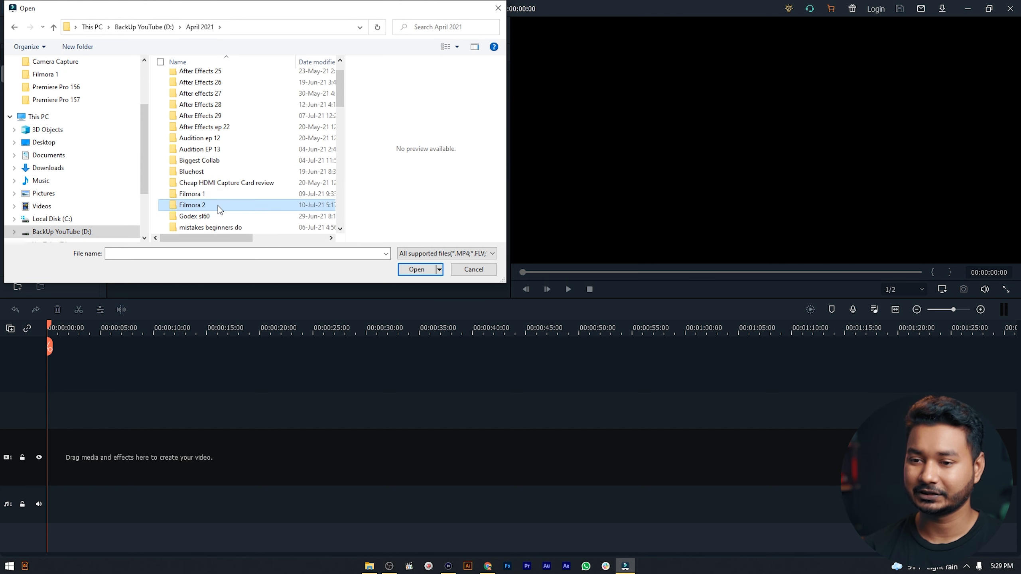
double_click(218, 206)
- Import Facecam.mp4 from the A-roll folder
double_click(191, 76)
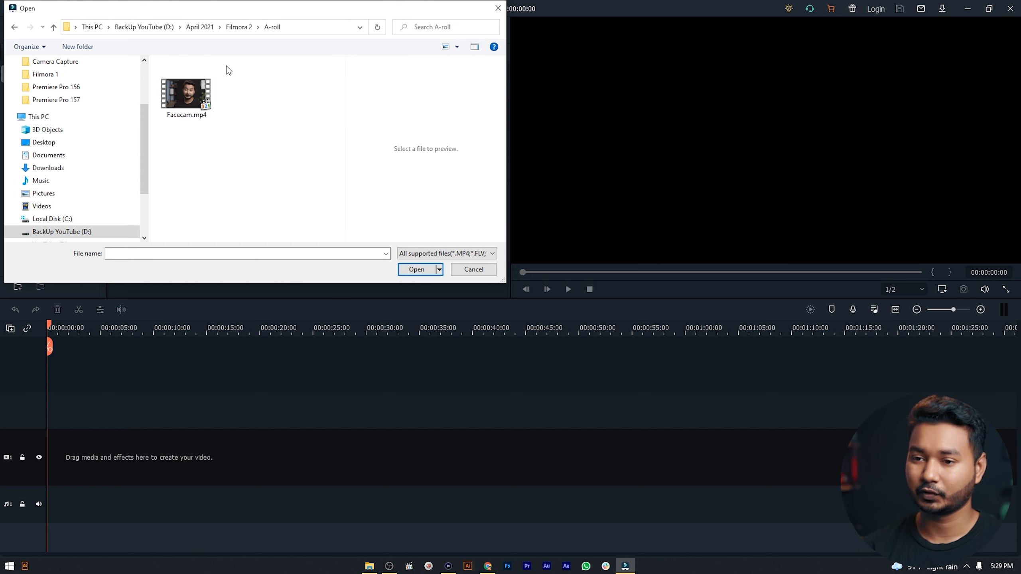
click(193, 91)
click(414, 269)
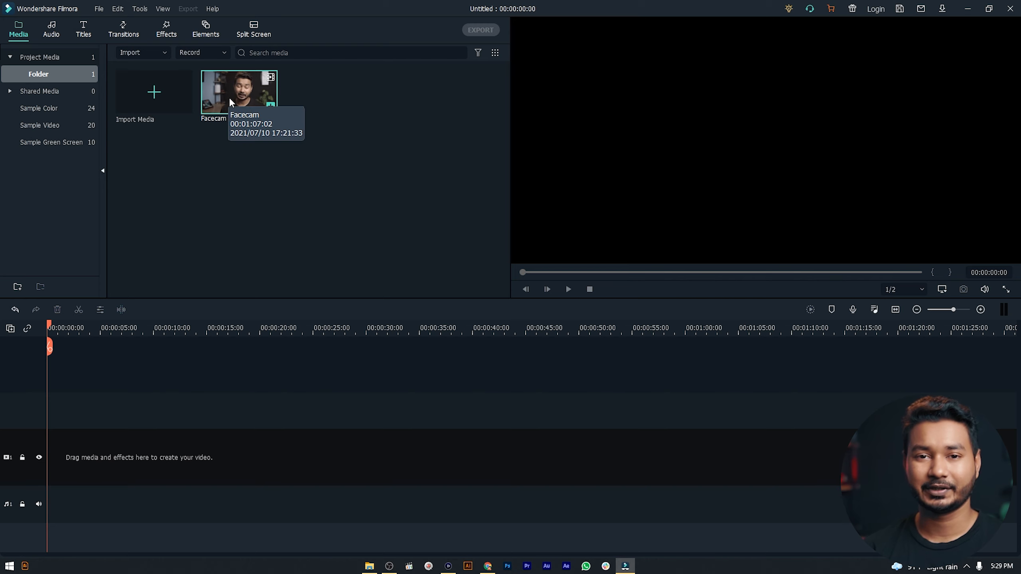
- Place the Facecam clip at the start of video track 2 and play its first few seconds
drag(237, 93, 55, 410)
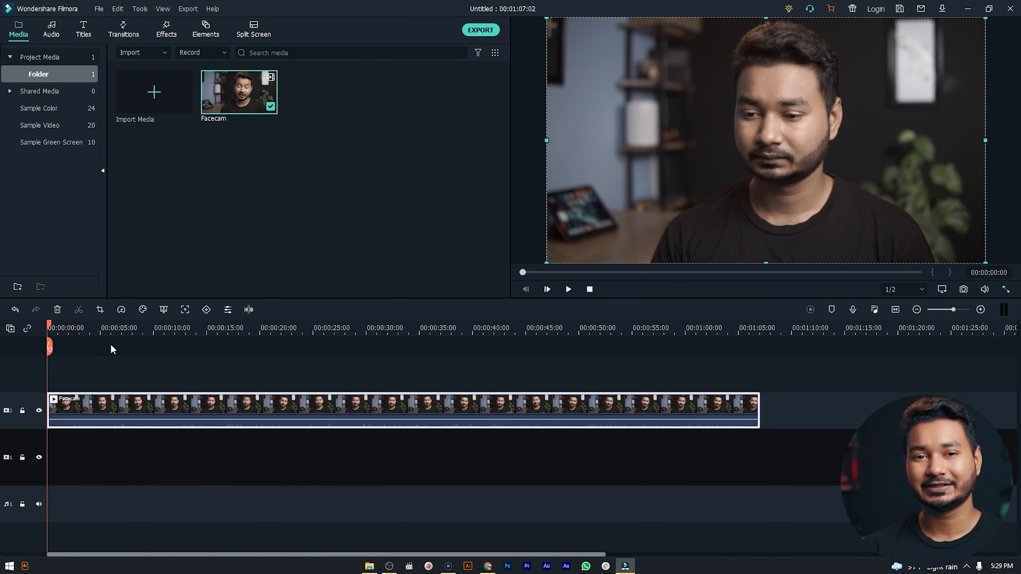
key(space)
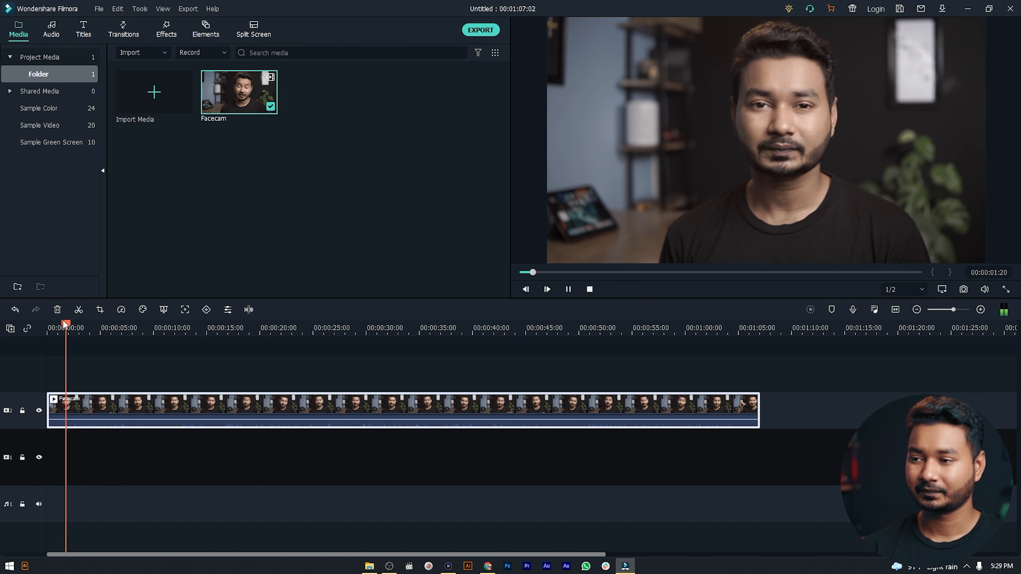
key(space)
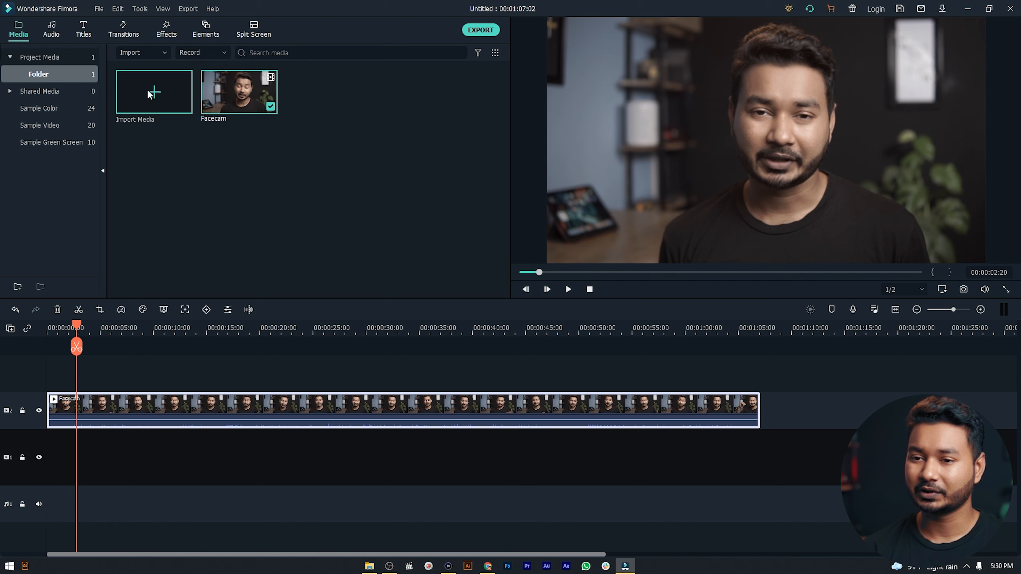
- Bring the three videos of the B-roll folder from File Explorer into the project's media folder in Filmora
click(157, 97)
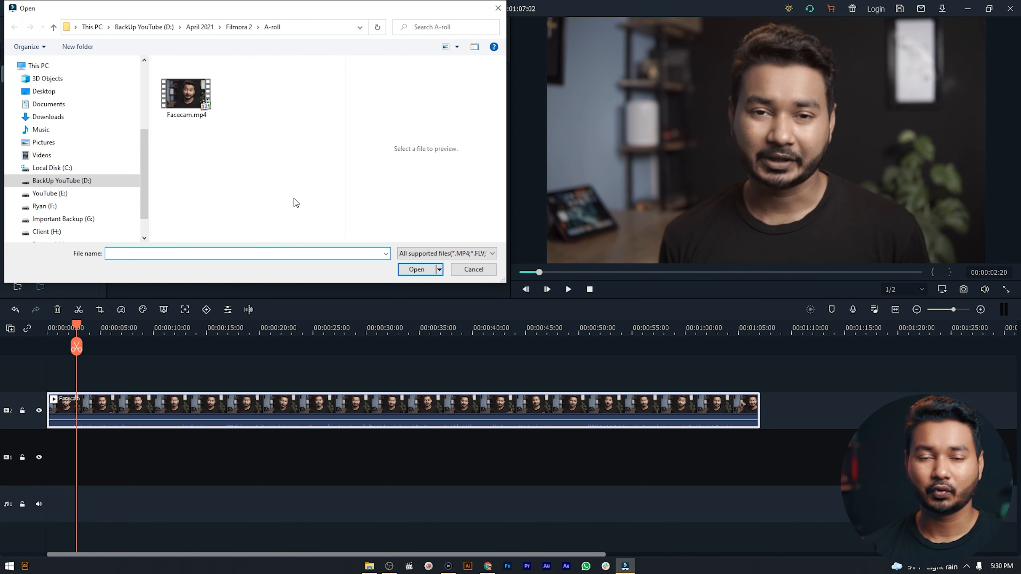
click(471, 270)
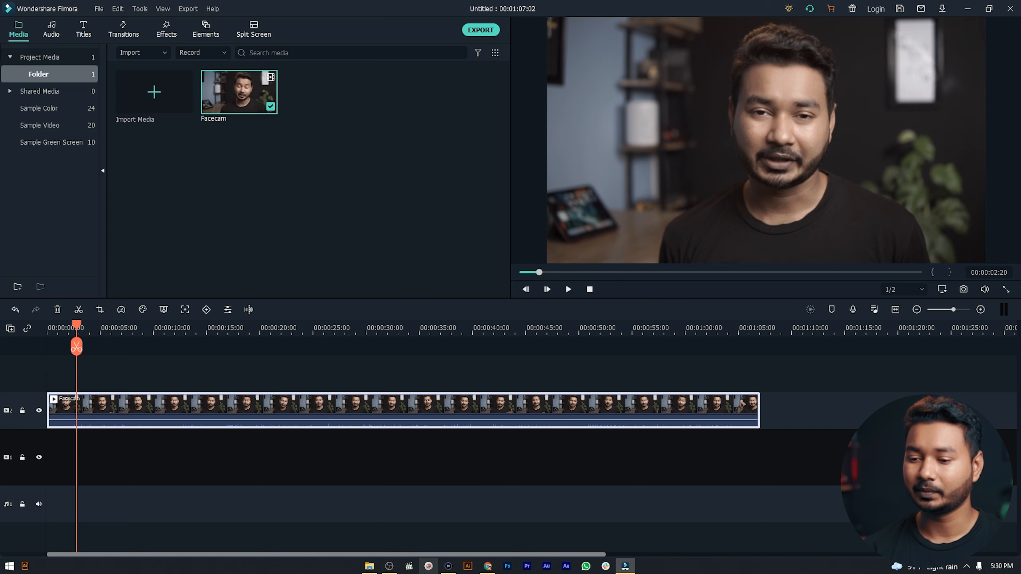
click(368, 566)
double_click(493, 173)
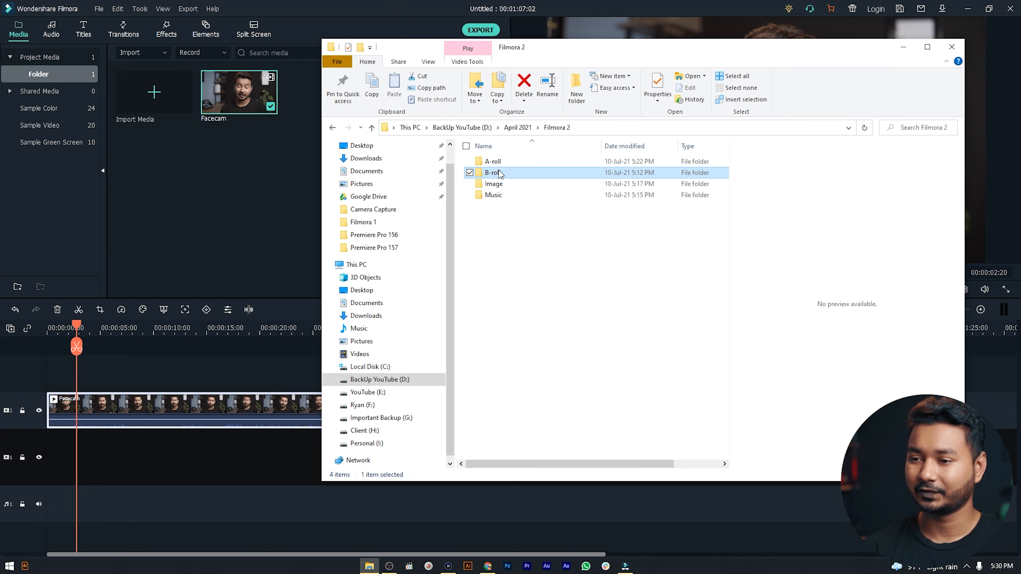
drag(533, 53, 702, 52)
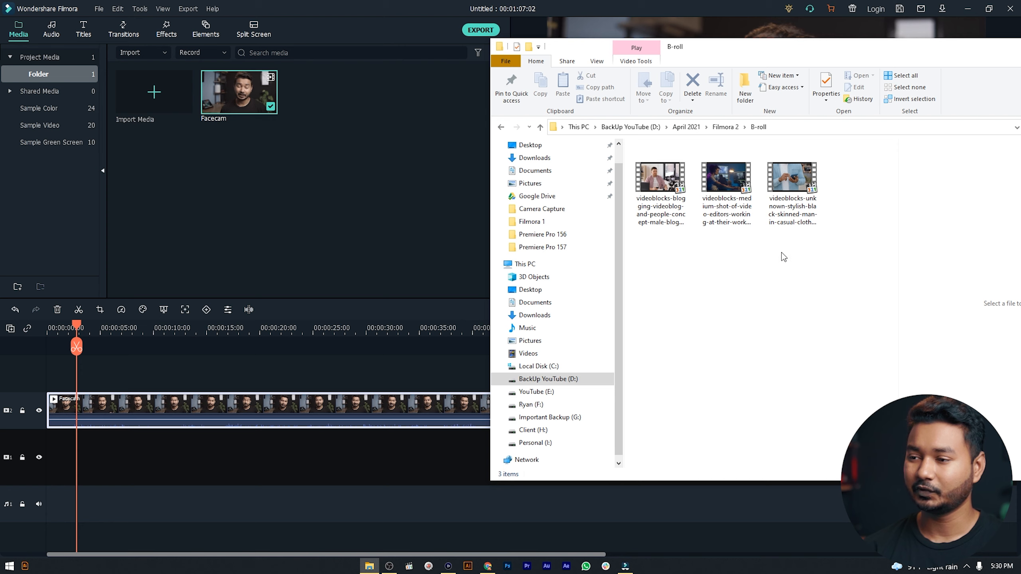
click(725, 127)
drag(683, 172, 394, 164)
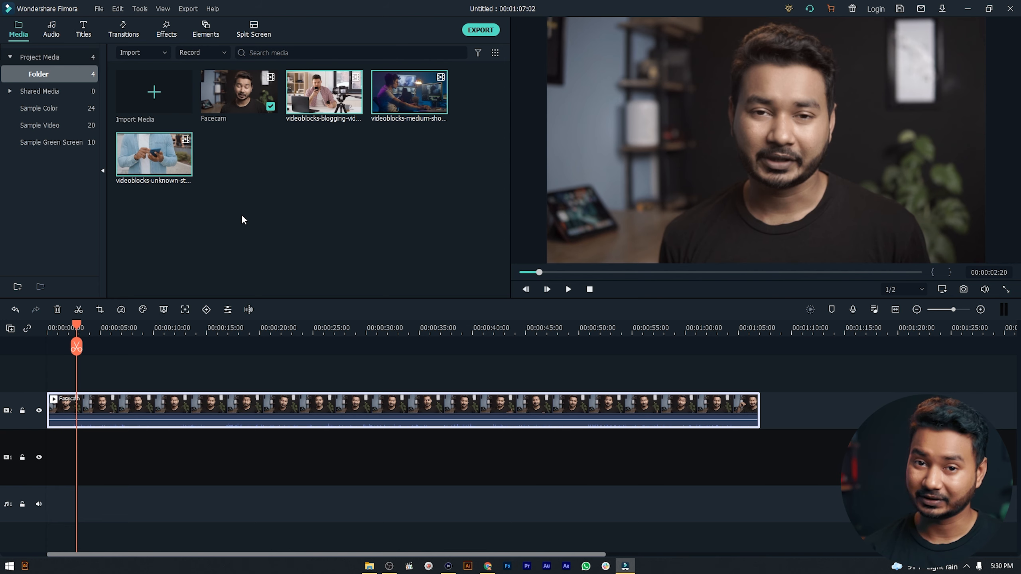
- Add My Song 17.m4a from the Music folder in File Explorer to the project media in Filmora
click(369, 569)
double_click(661, 197)
drag(665, 161, 380, 194)
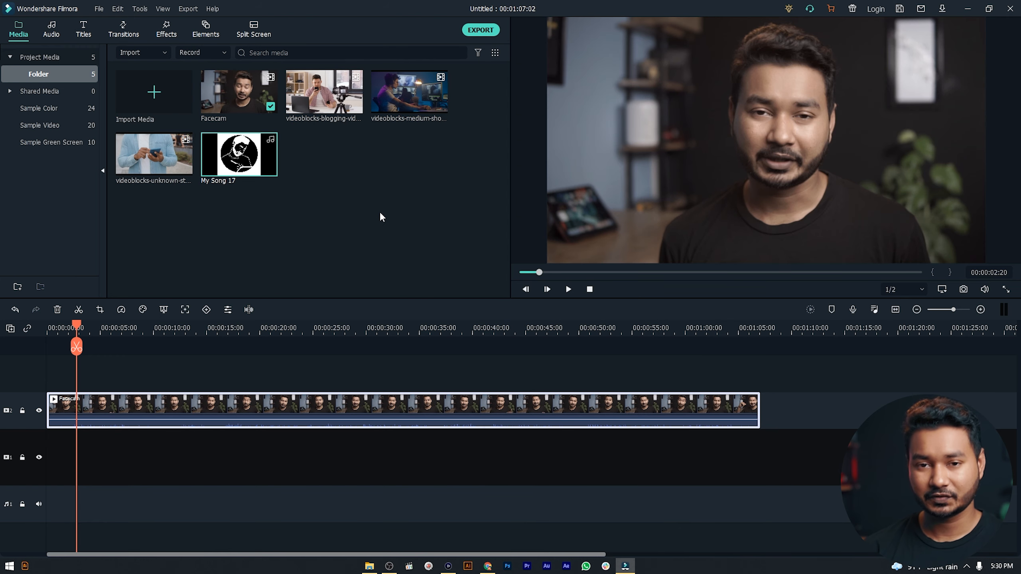
- Add the [OFFICIAL] Wonde.png picture from the Image folder in File Explorer to the project media, and return to Filmora
click(369, 566)
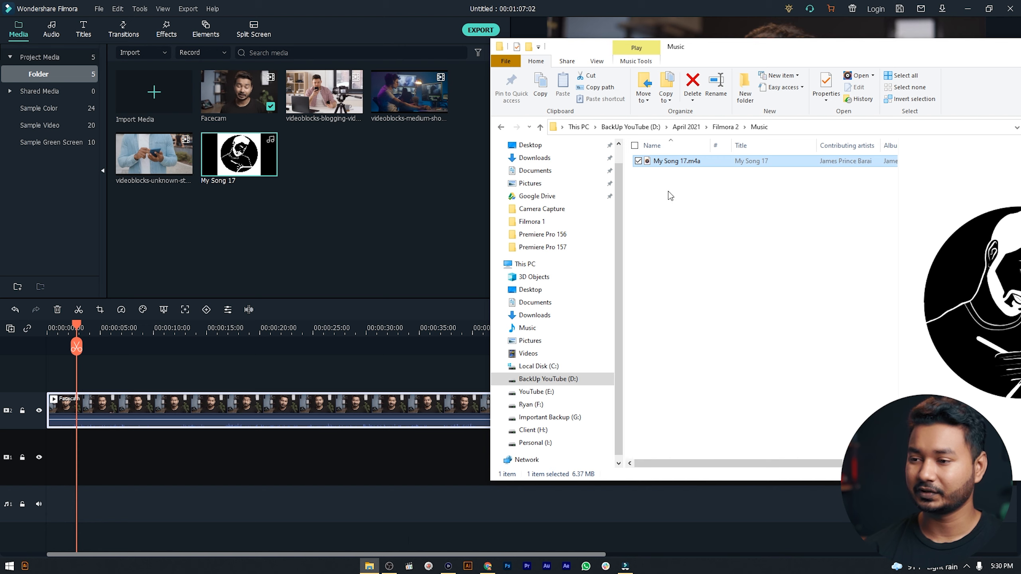
click(725, 127)
double_click(676, 180)
drag(671, 186, 474, 181)
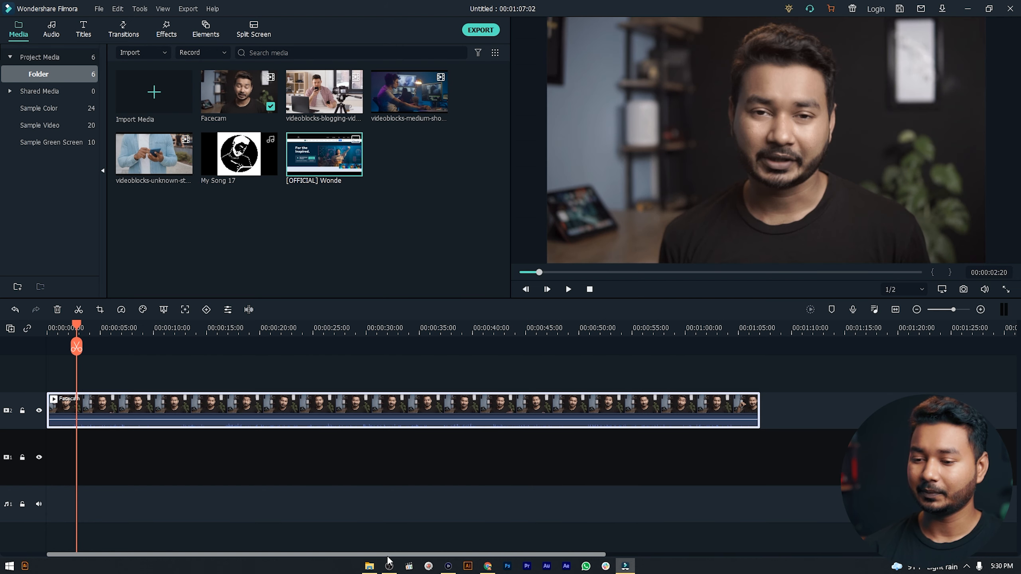
click(369, 566)
click(719, 127)
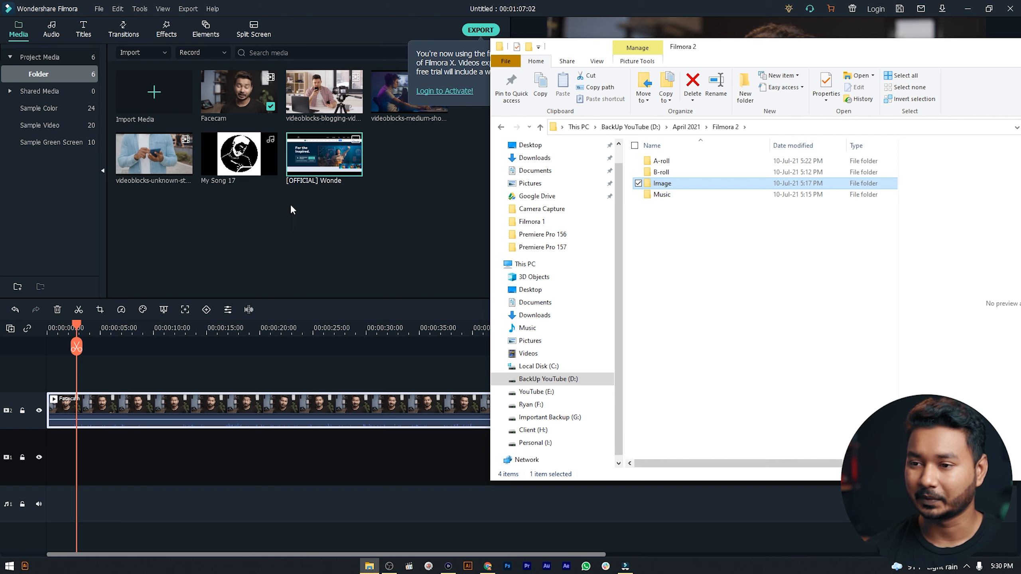
click(452, 296)
- Move the playhead to 00:00:07:20 and examine the Facecam clip at several timeline zoom levels
drag(83, 343, 147, 361)
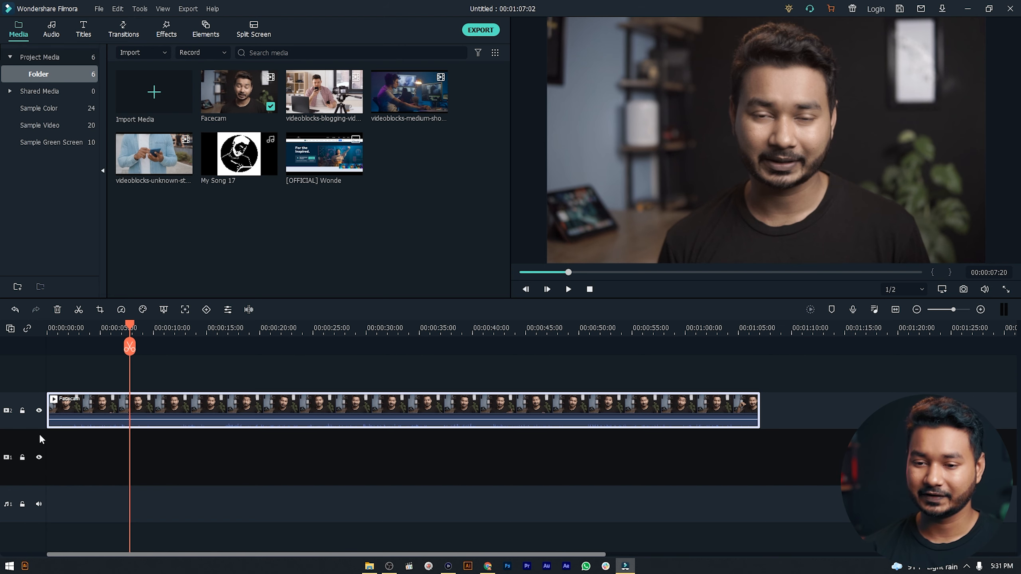
scroll(188, 380, down, 2)
scroll(188, 380, up, 2)
scroll(189, 390, down, 2)
scroll(189, 390, up, 3)
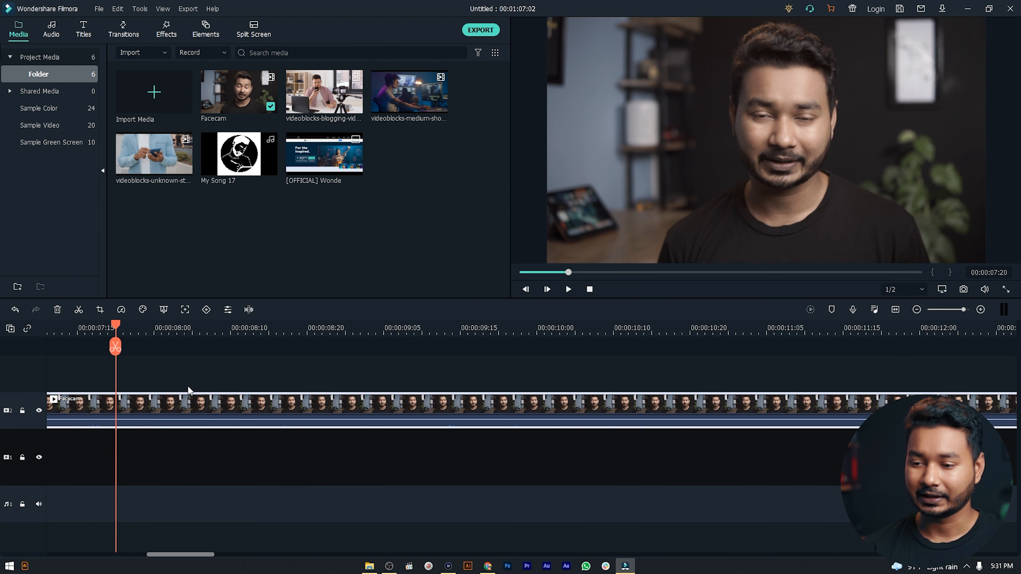
scroll(188, 390, down, 3)
scroll(175, 396, up, 2)
scroll(175, 399, down, 1)
scroll(175, 395, up, 3)
- Rescale the timeline around the playhead and bring the beginning of the Facecam clip into view
mouse_move(967, 310)
mouse_down()
mouse_move(952, 310)
mouse_move(962, 310)
mouse_up()
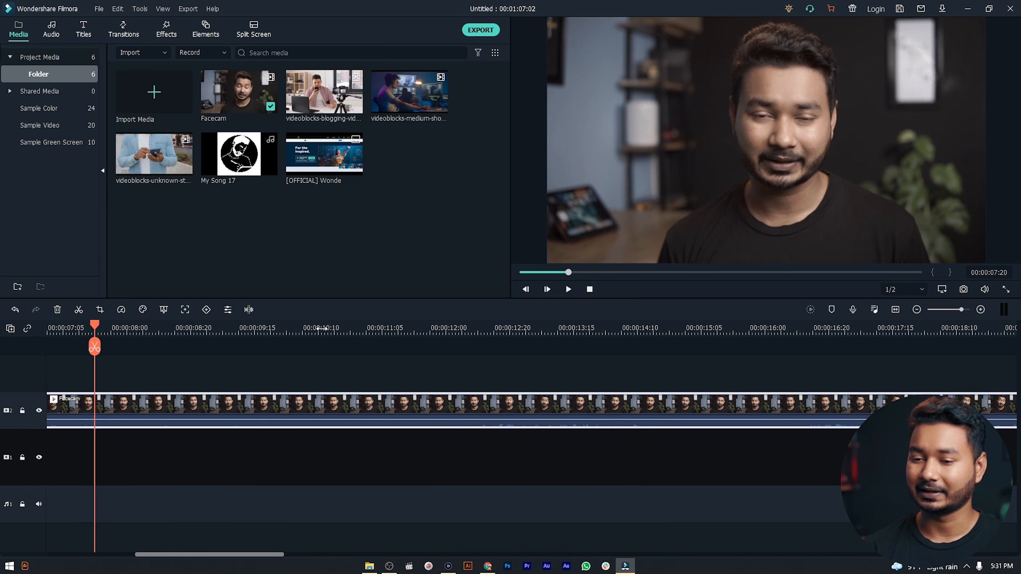
drag(142, 332, 194, 332)
drag(108, 328, 1, 352)
drag(94, 555, 54, 541)
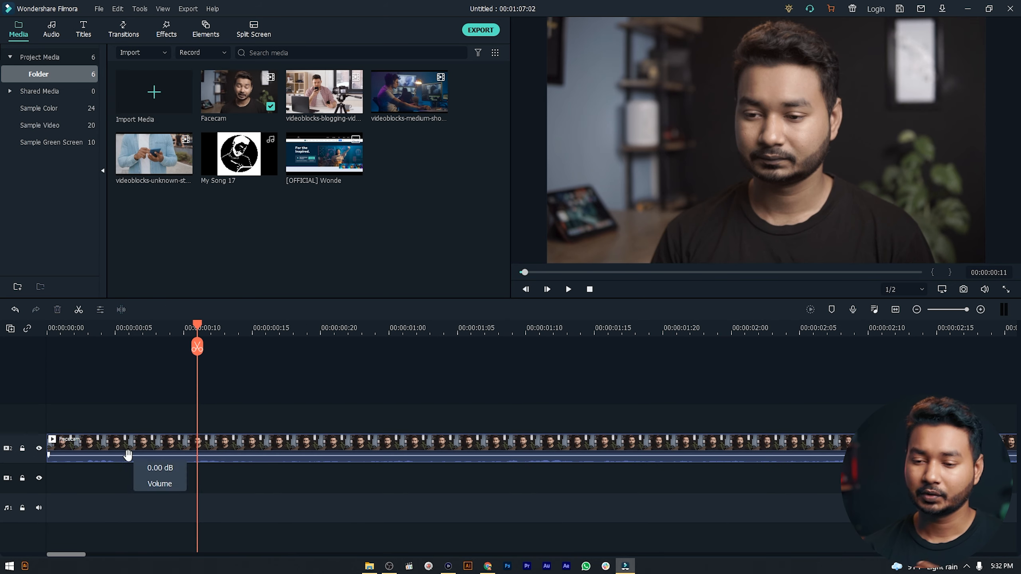
- Set the track height to Big, move the playhead to 00:00:02:10, and select the Facecam clip
right_click(31, 460)
mouse_move(101, 541)
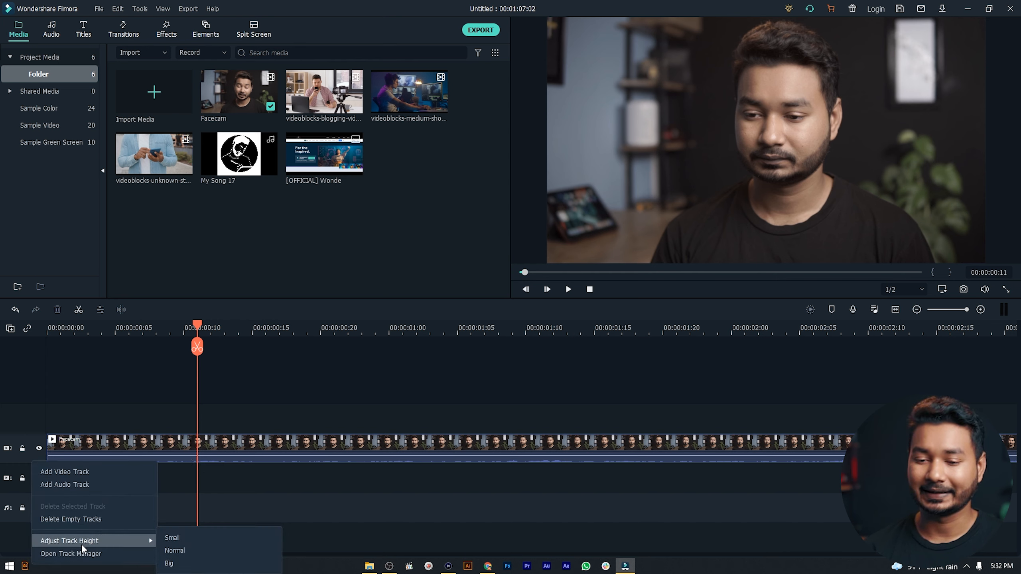
click(192, 563)
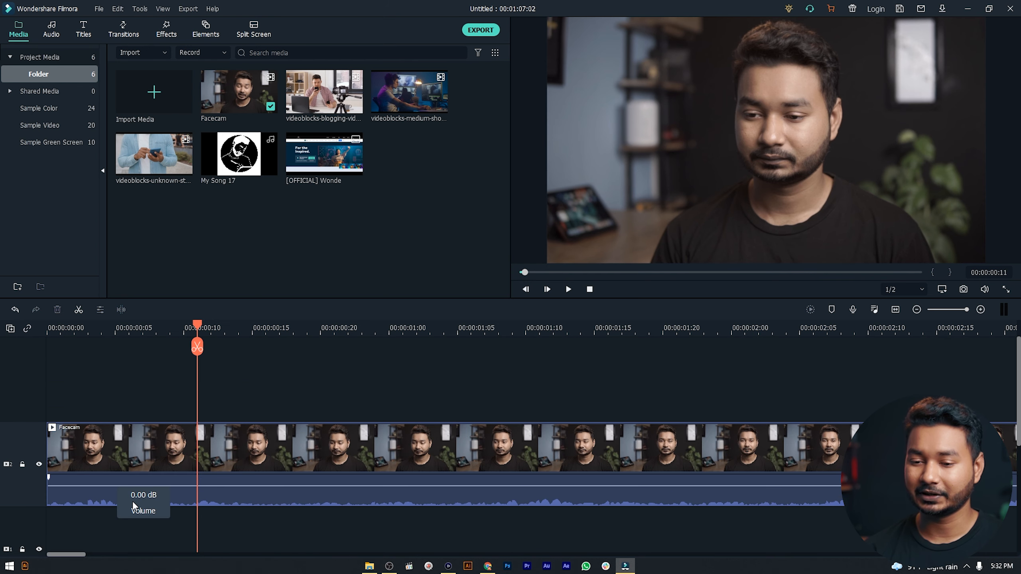
drag(200, 325, 881, 357)
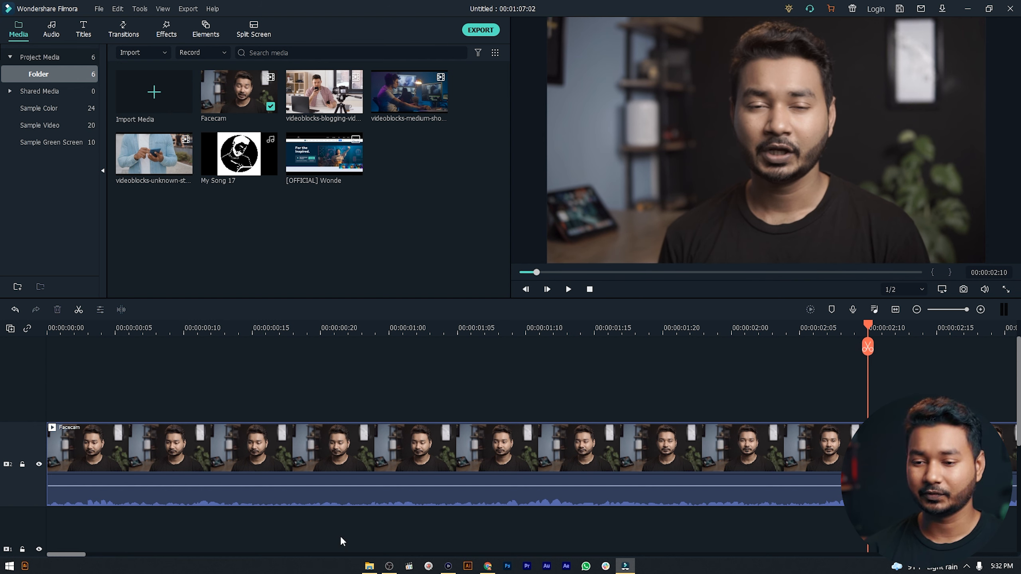
click(60, 473)
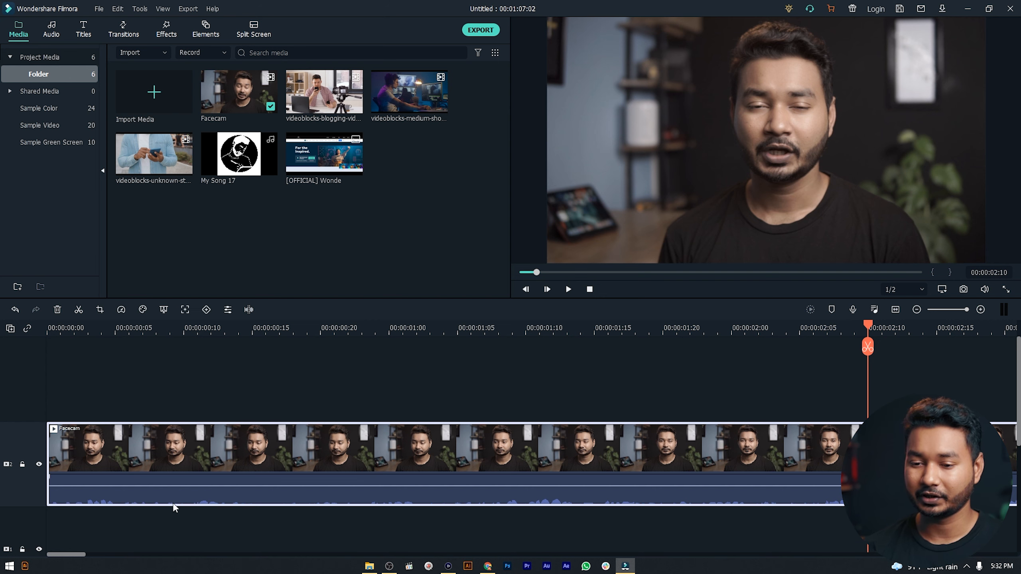
- Fit the entire Facecam clip in the timeline, and inspect it at different ruler scales
click(896, 309)
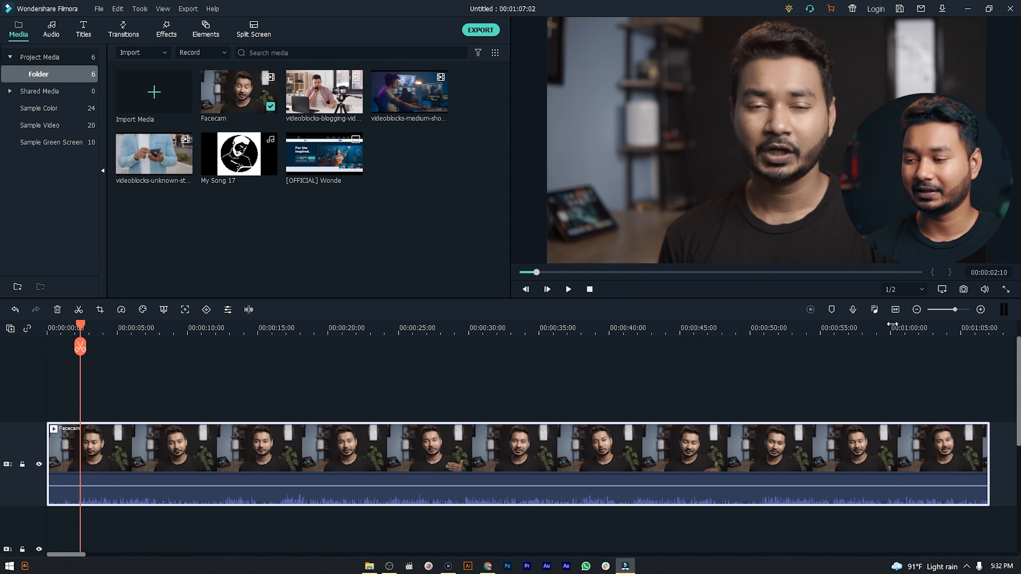
drag(361, 328, 306, 374)
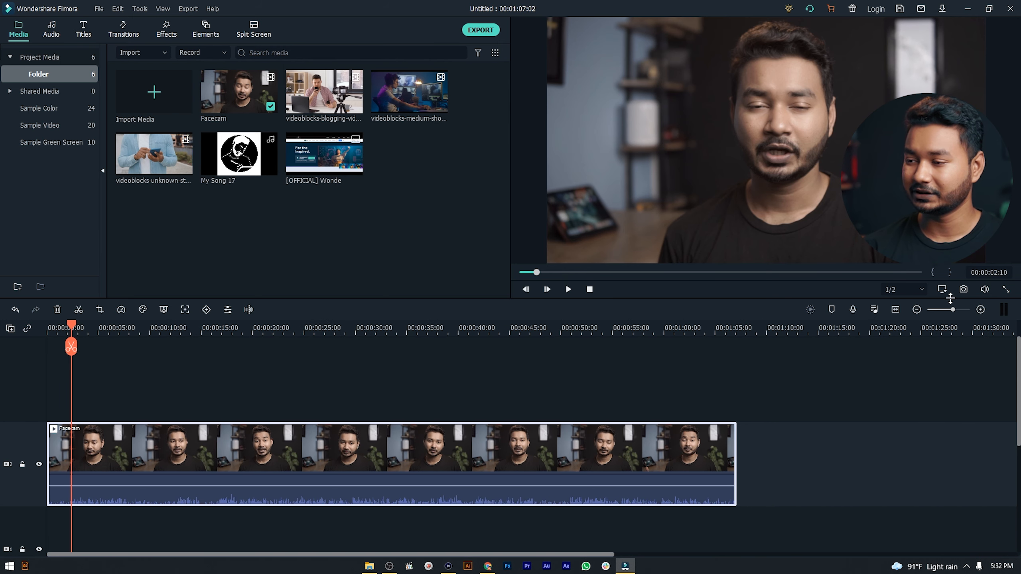
click(896, 310)
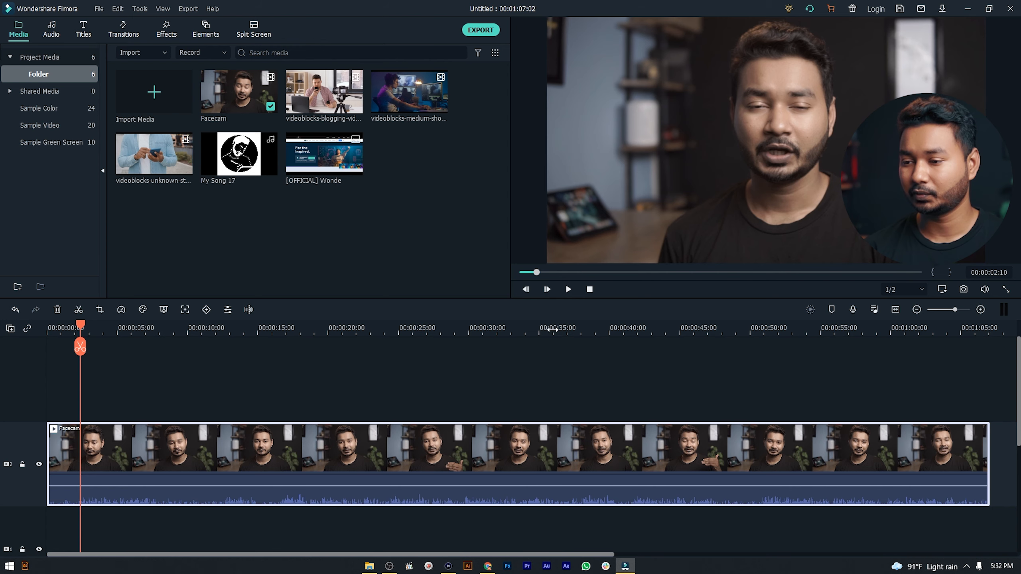
click(127, 328)
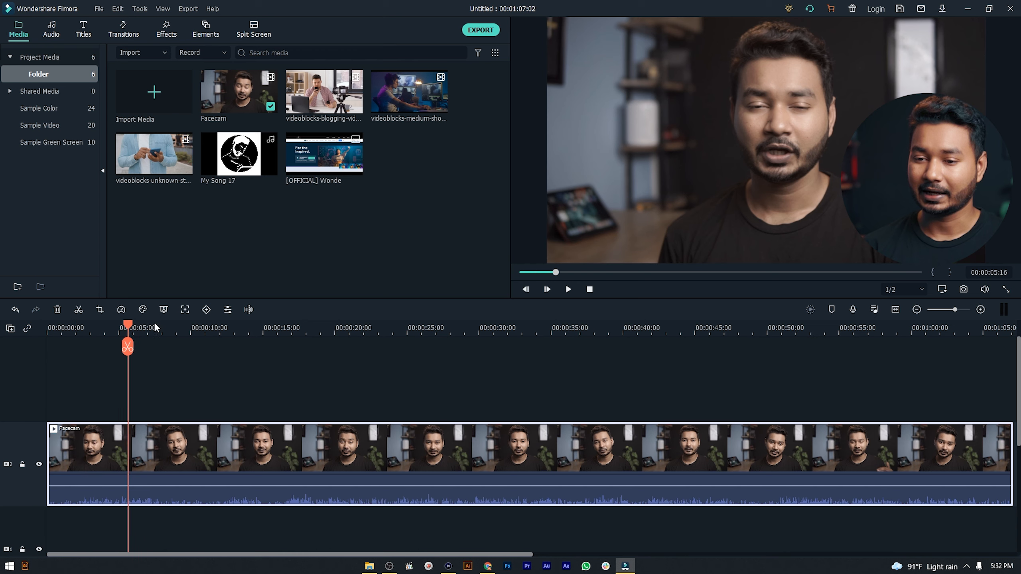
click(710, 328)
drag(1020, 366, 28, 362)
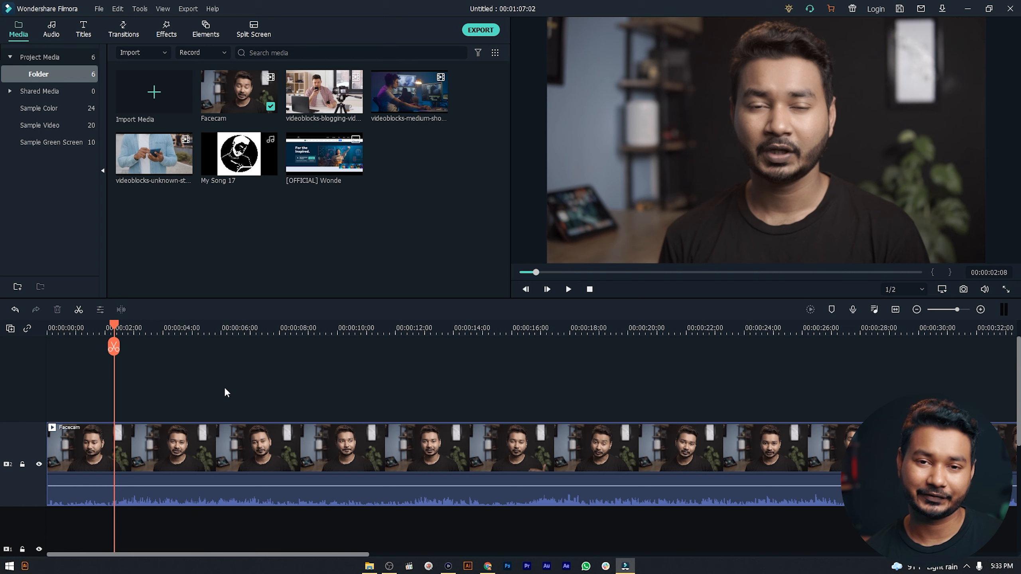
- Open the editing settings of the Facecam clip
double_click(184, 452)
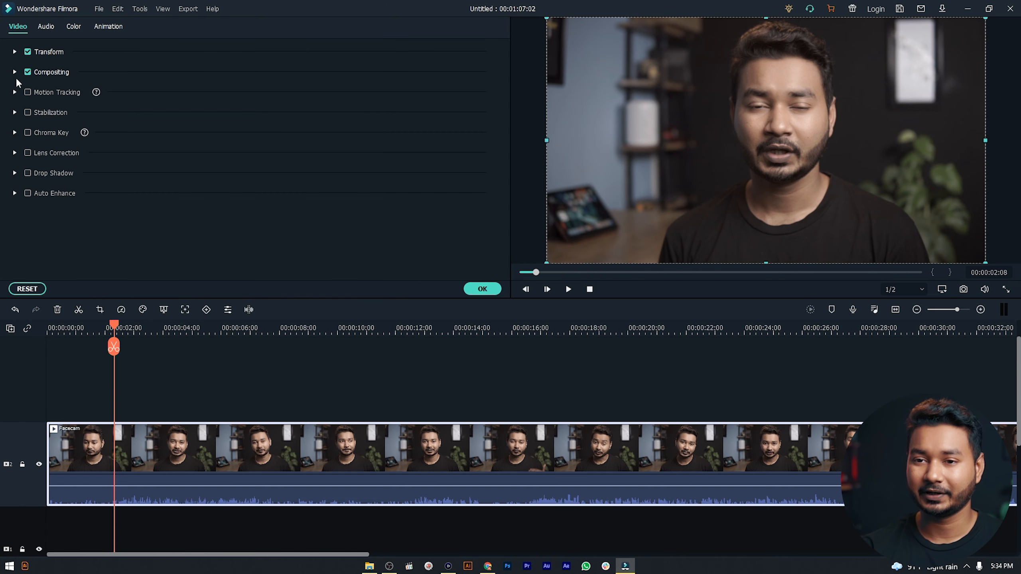